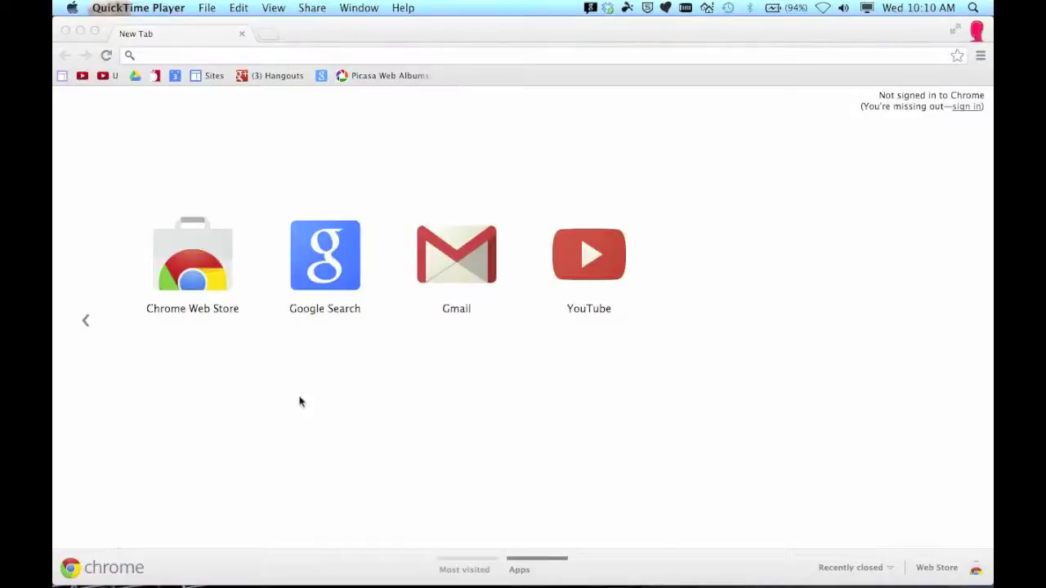
# Step: Bring the Chrome window to the front, showing the New Tab apps page
pyautogui.click(311, 399)
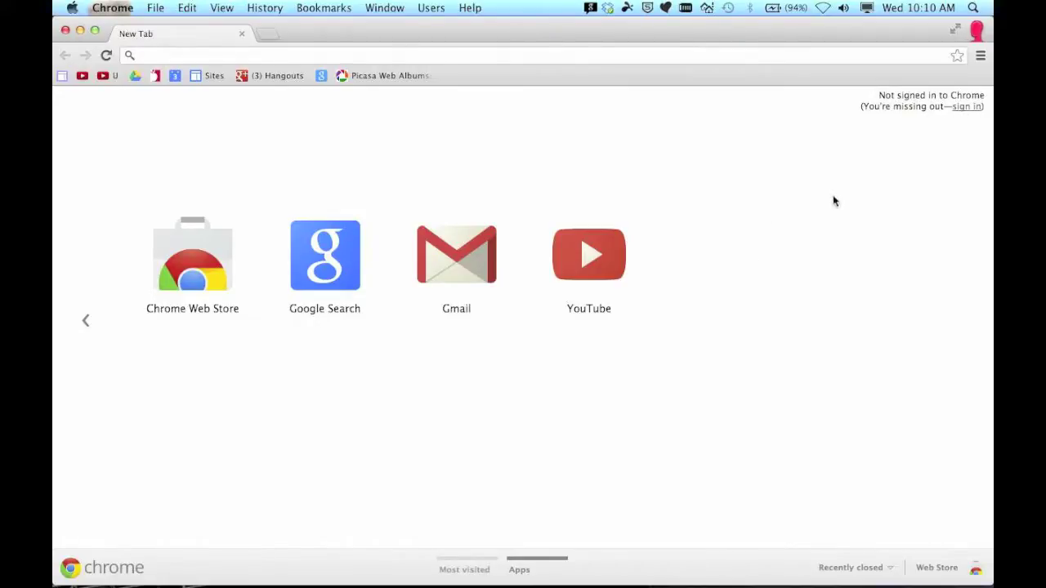
# Step: Sign in to Chrome with the school account's e-mail address and password
pyautogui.click(980, 57)
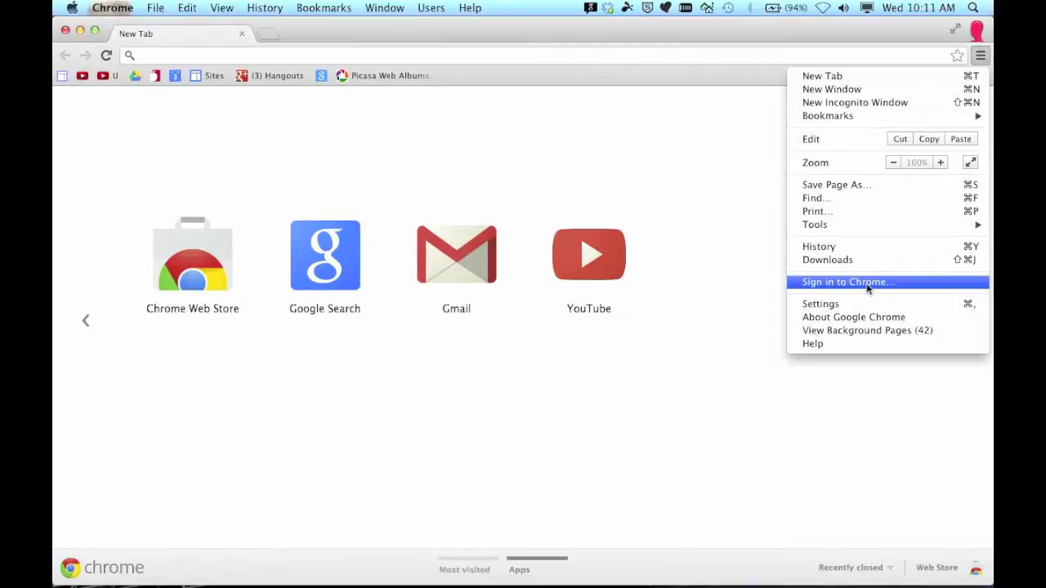
pyautogui.click(868, 289)
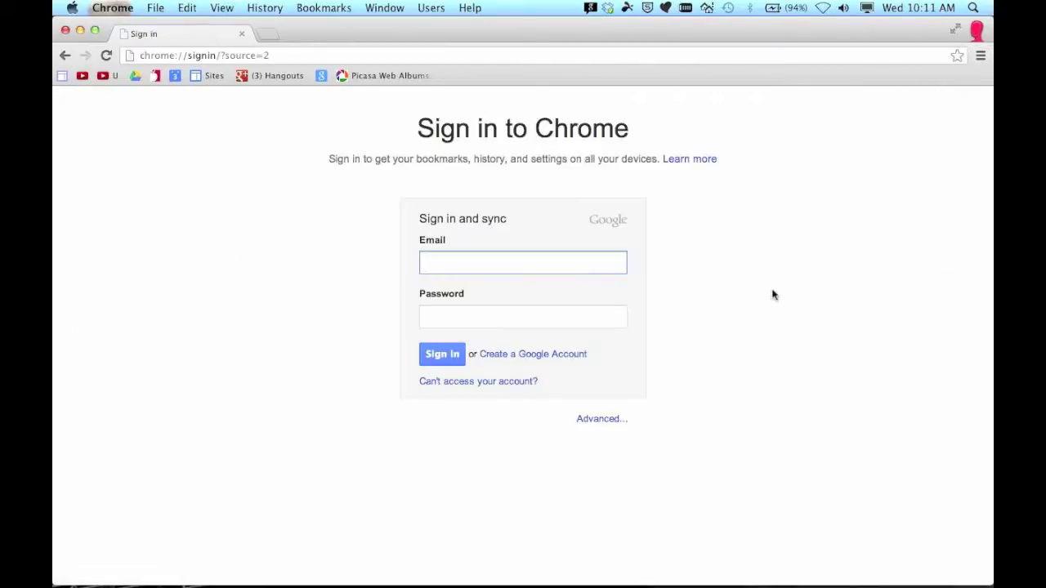
pyautogui.press('super+v')
pyautogui.press('Tab')
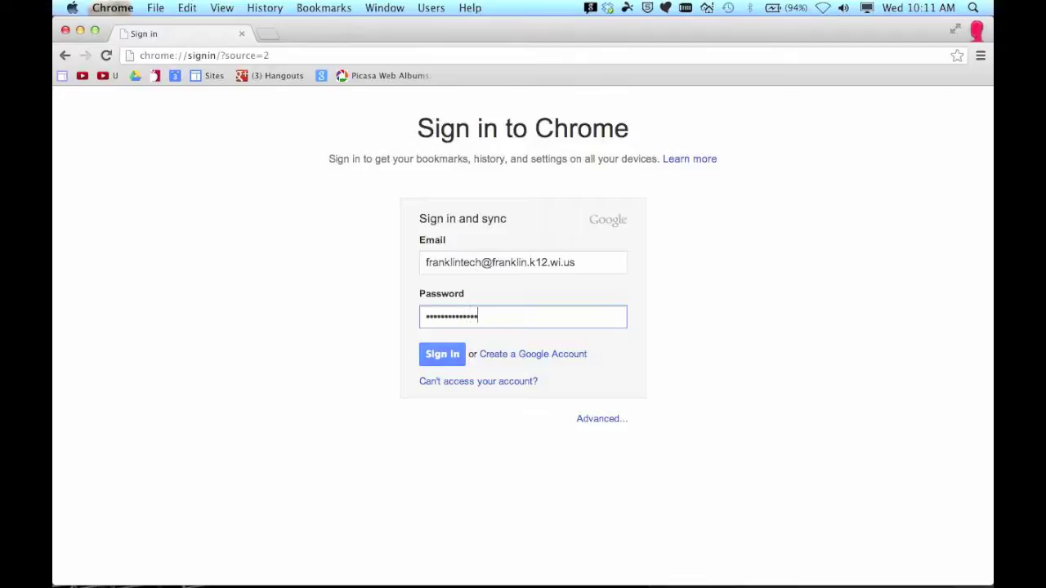
pyautogui.click(443, 355)
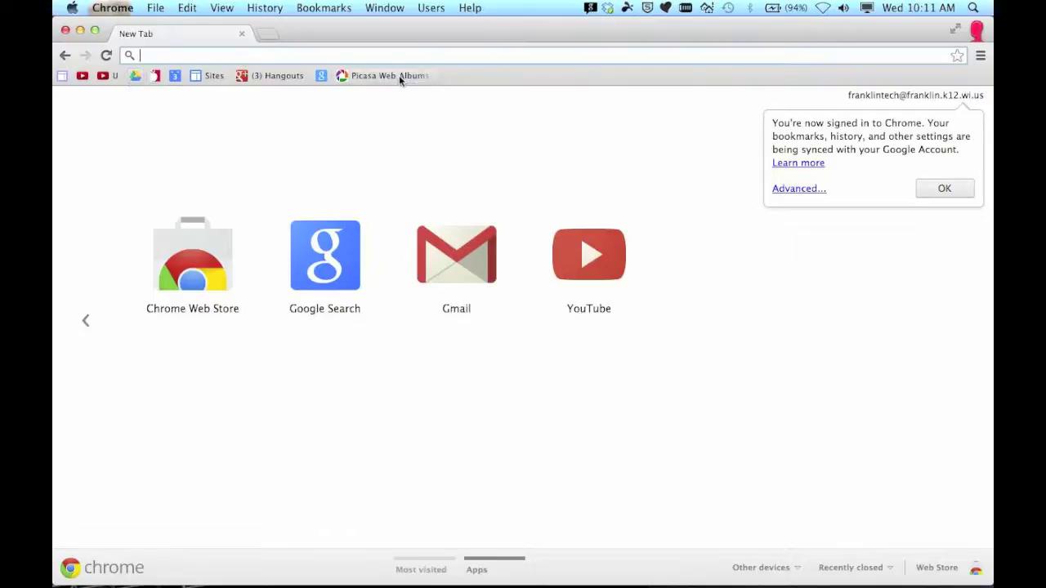
# Step: Dismiss the sync notice, open a new tab, browse Most visited, then return to Apps
pyautogui.click(945, 189)
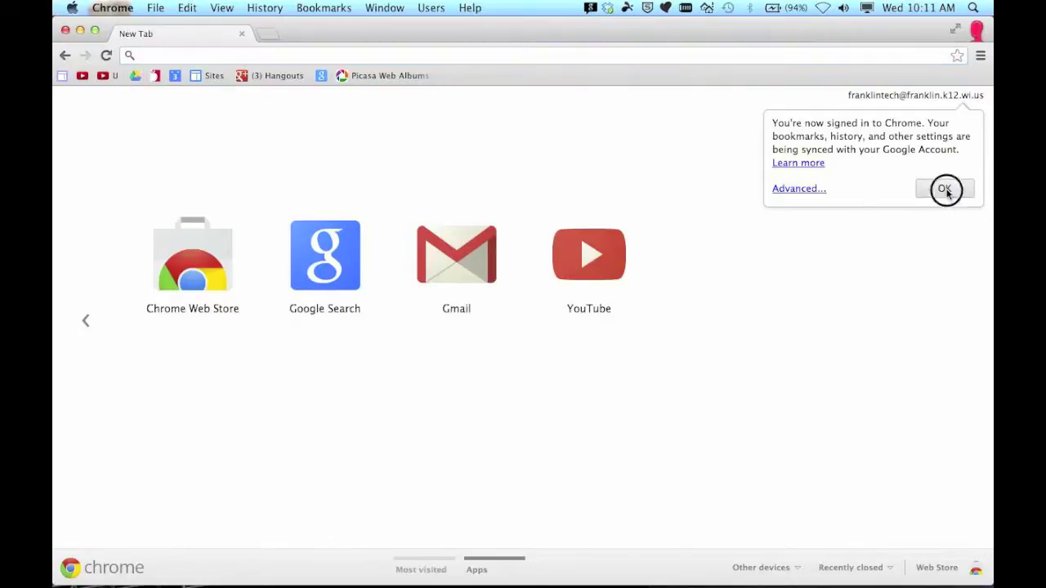
pyautogui.click(676, 157)
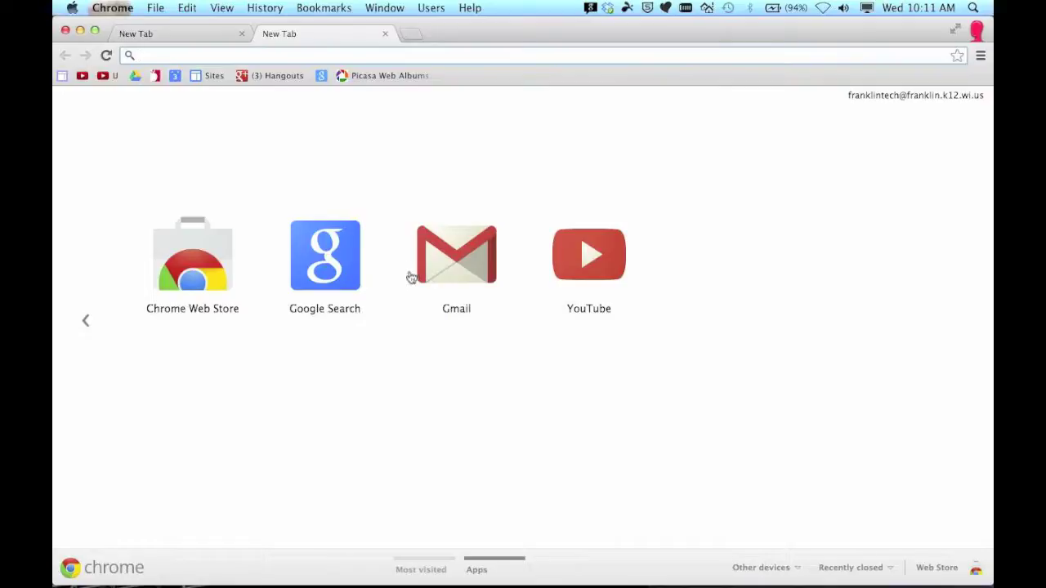
pyautogui.click(420, 565)
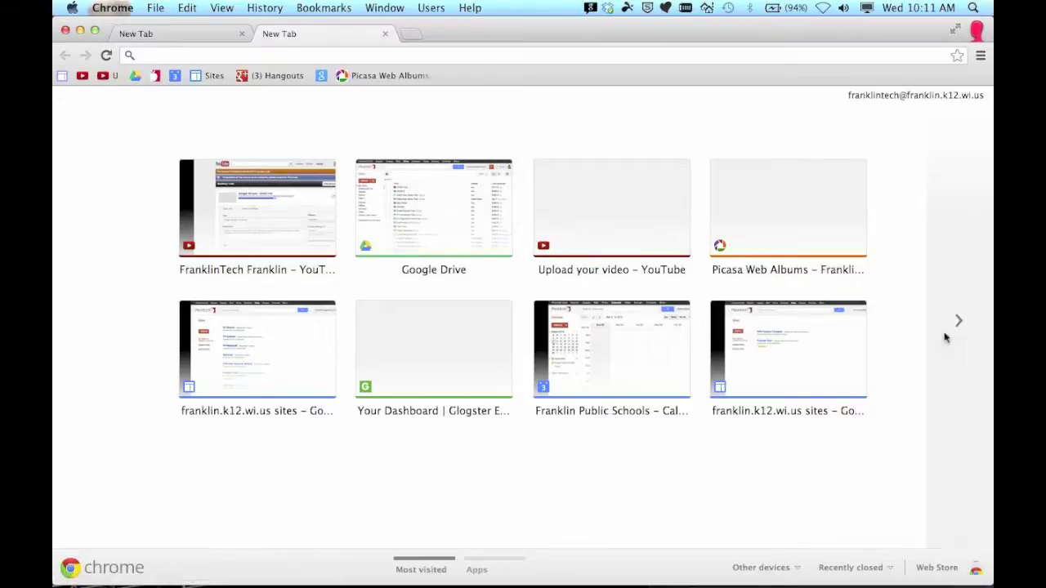
pyautogui.click(969, 333)
pyautogui.click(403, 566)
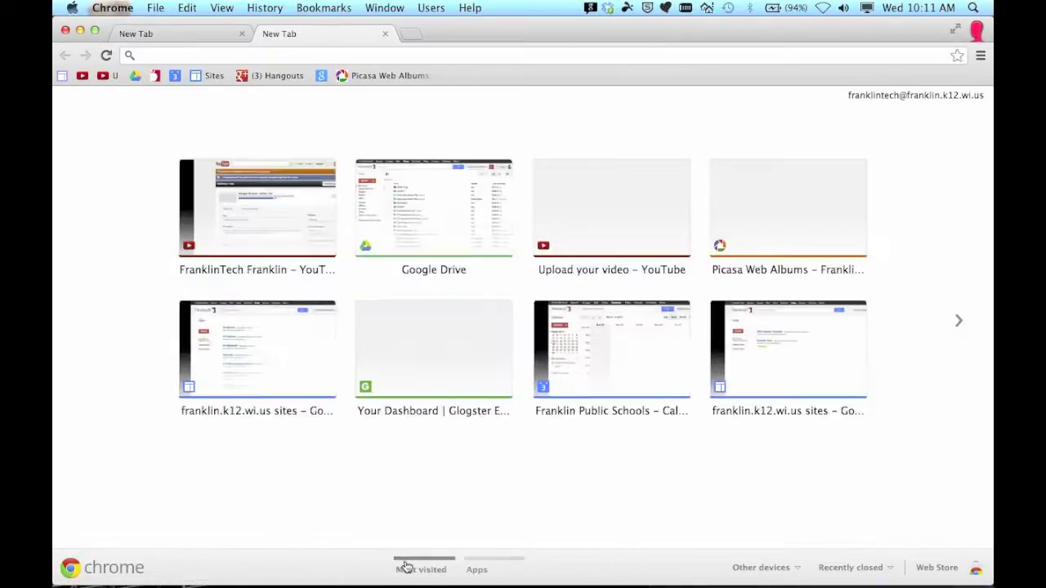
pyautogui.click(478, 566)
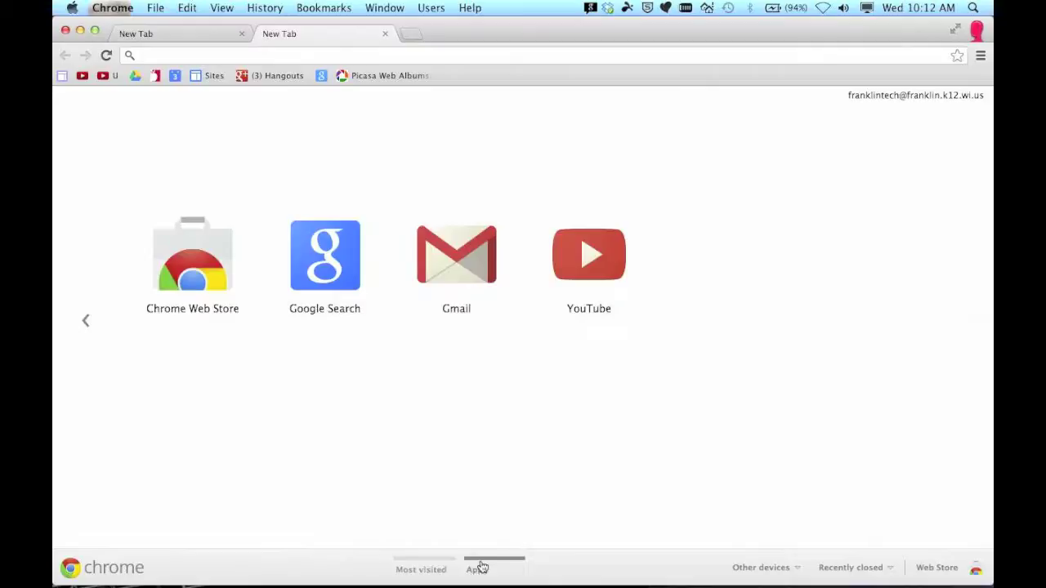
# Step: Search the Chrome Web Store for 'google drive' and add the Google Drive app
pyautogui.click(210, 275)
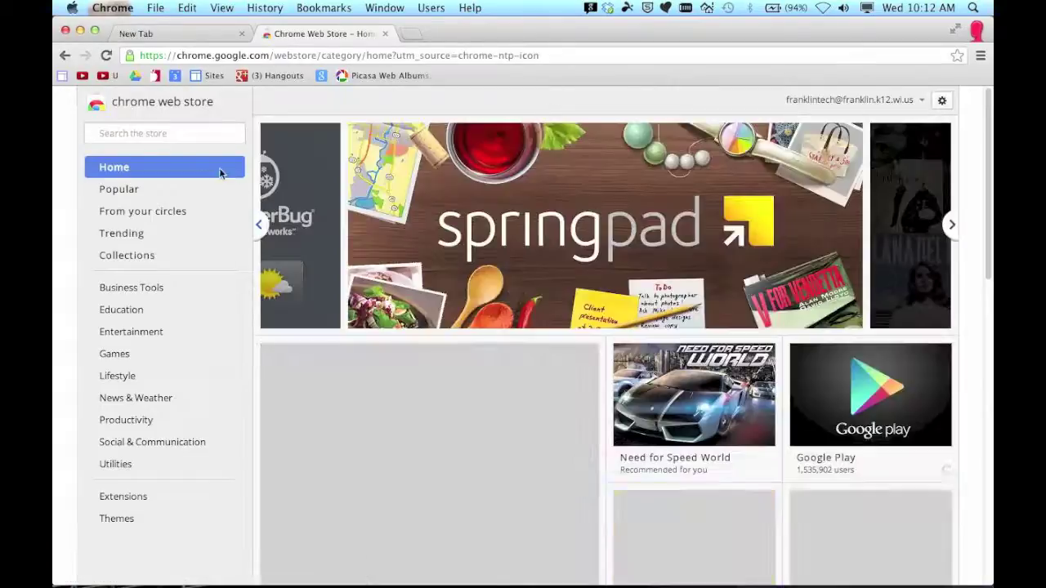
pyautogui.click(156, 135)
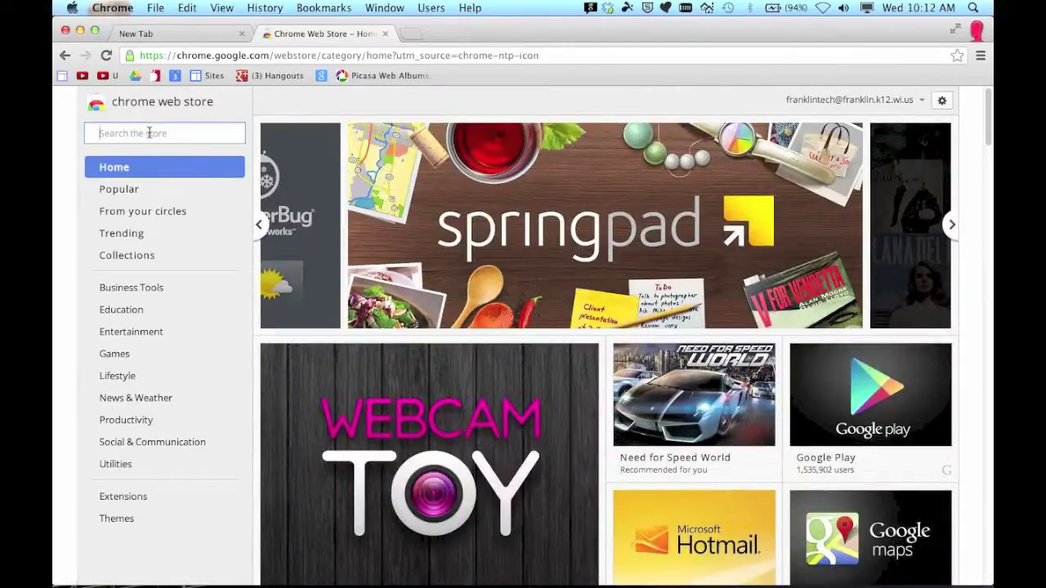
pyautogui.write('google drive')
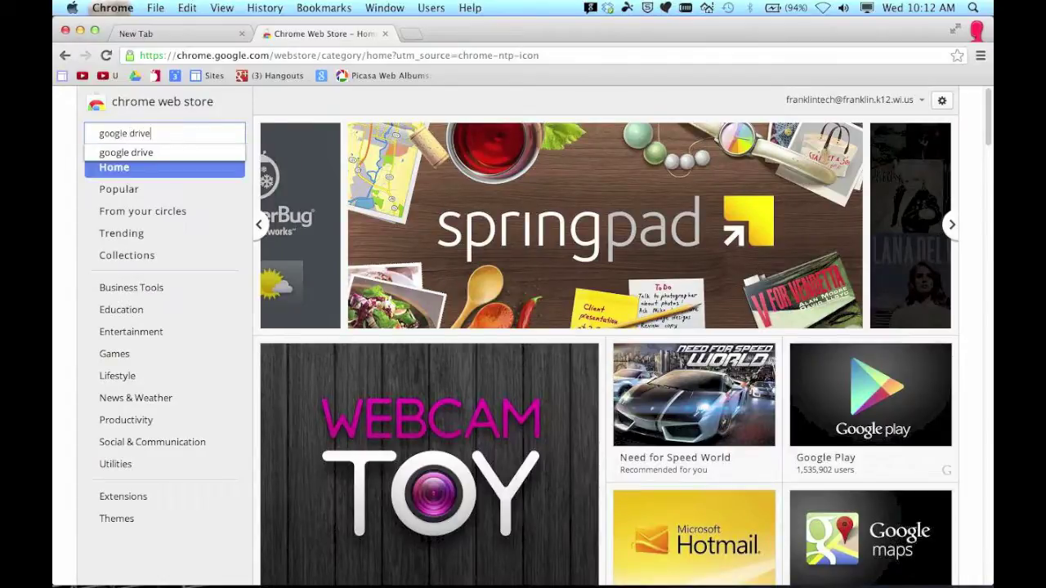
pyautogui.press('Return')
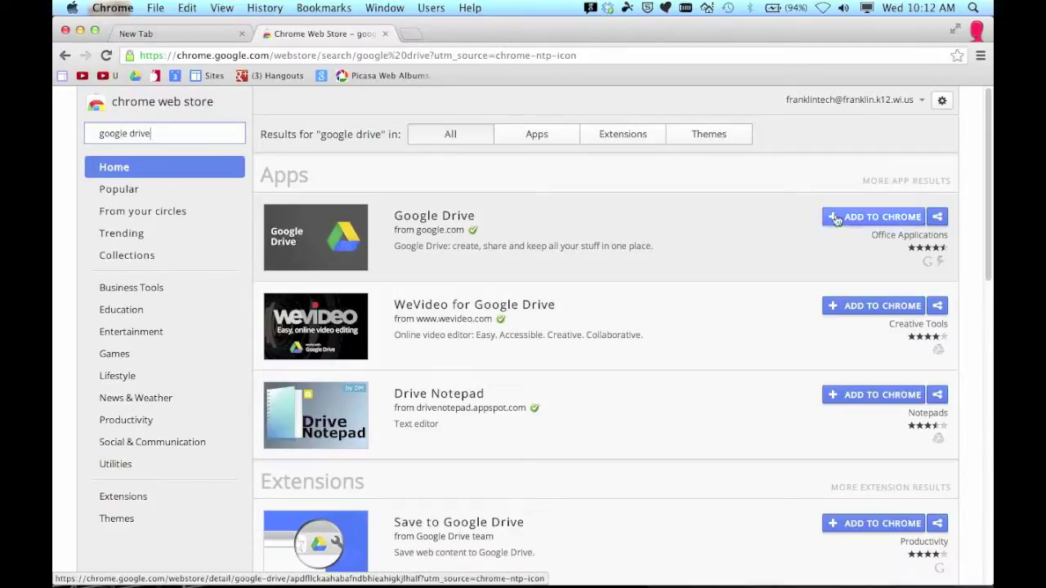
pyautogui.click(869, 221)
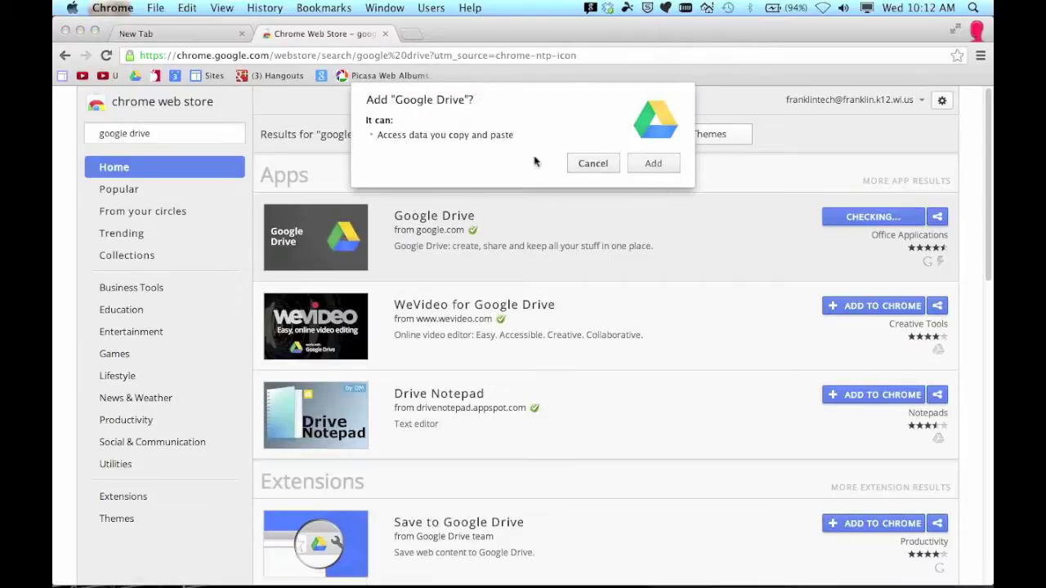
pyautogui.click(654, 163)
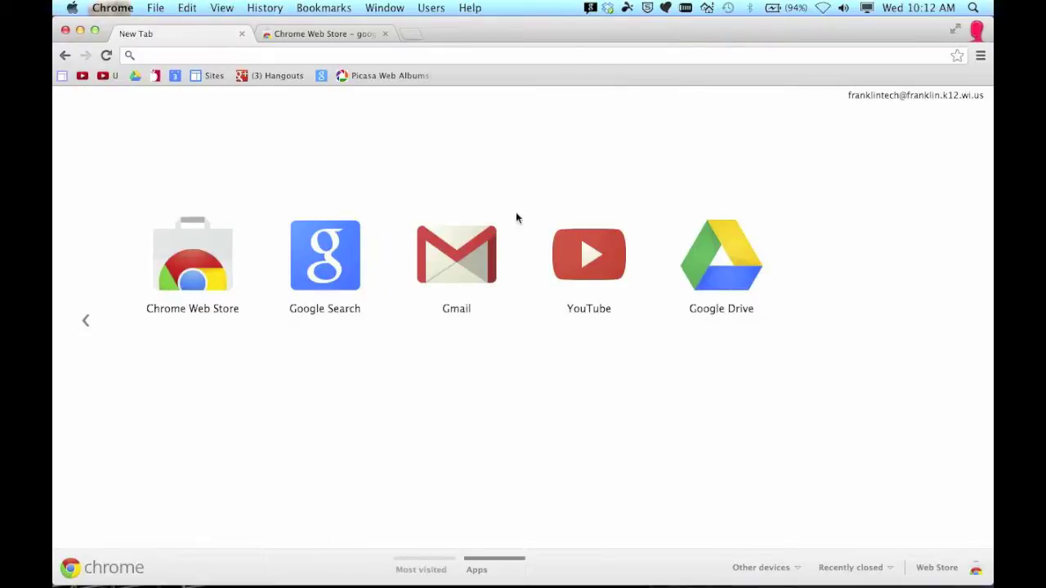
# Step: Launch the Google Drive app to My Drive and expand the extra sidebar sections
pyautogui.click(741, 304)
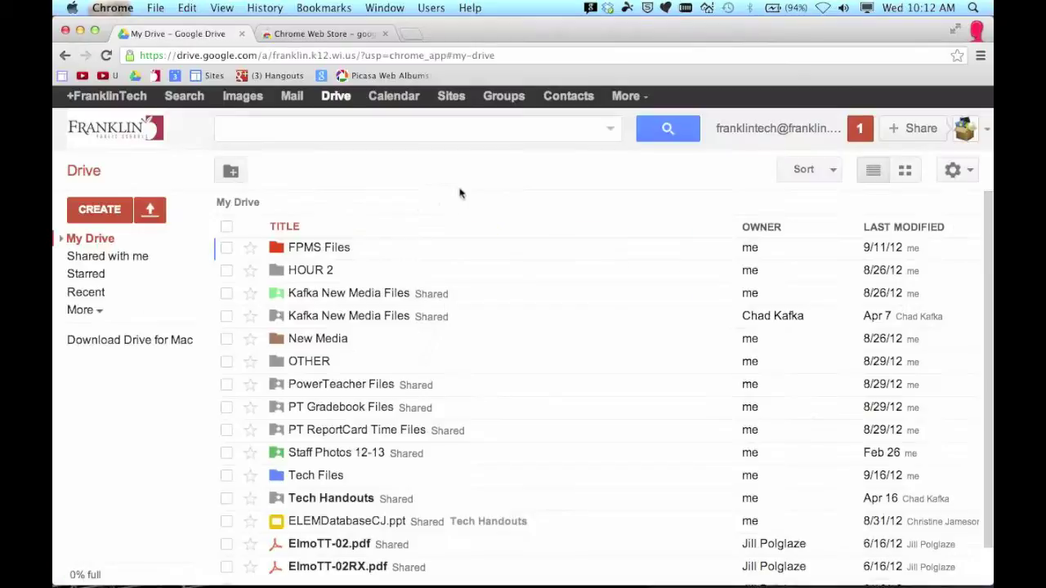
pyautogui.click(85, 311)
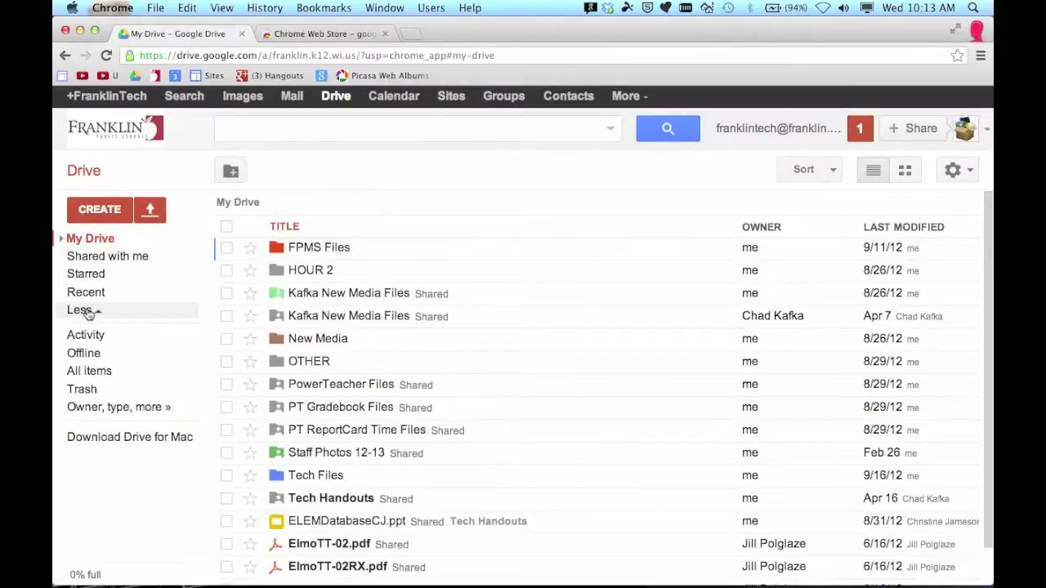
# Step: Enable offline access on Drive's Offline page, syncing all 9 items
pyautogui.click(106, 361)
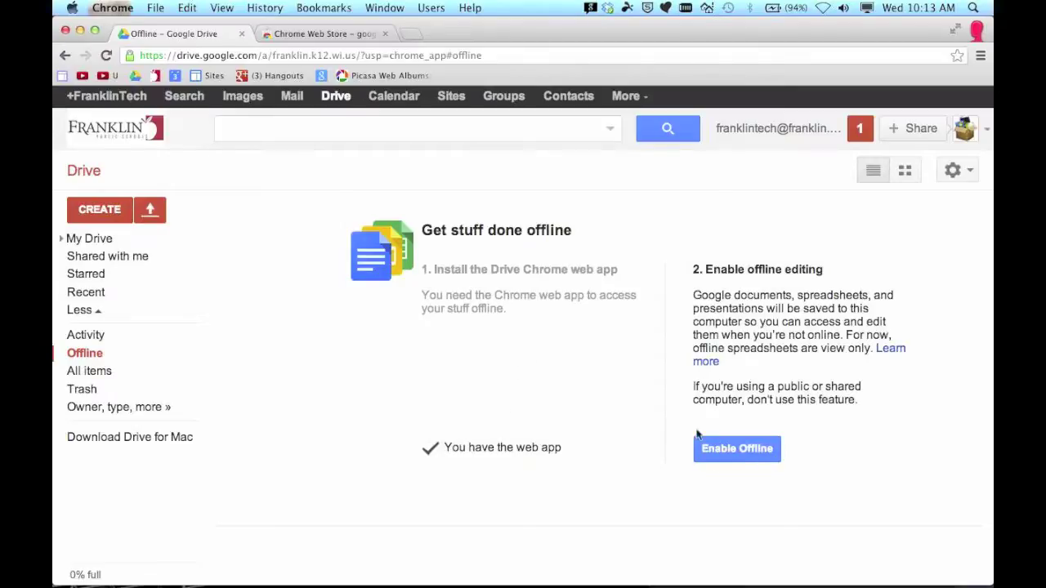
pyautogui.click(758, 455)
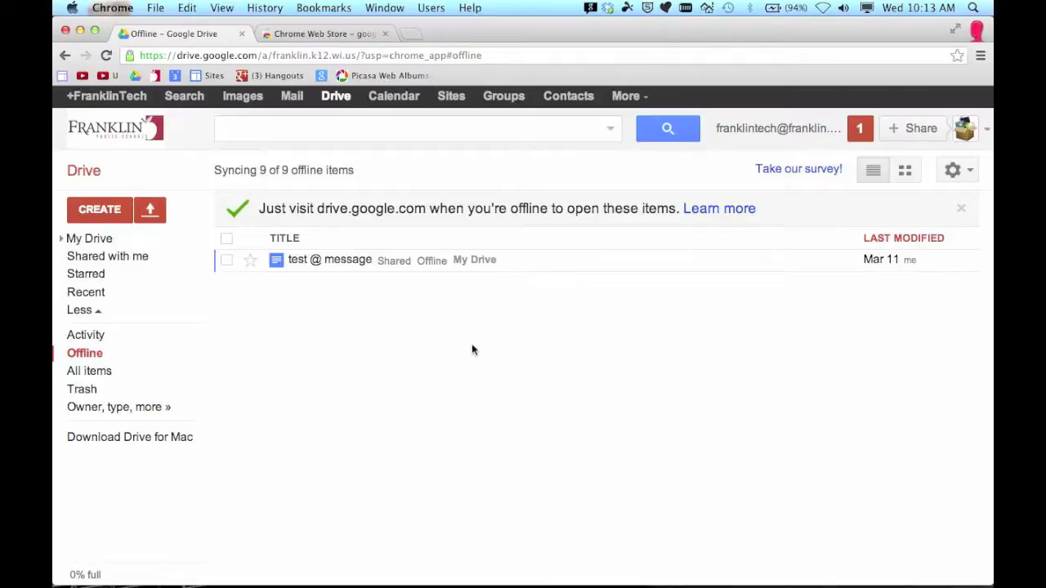
# Step: Go to My Drive and open the PowerTeacher Files folder
pyautogui.click(99, 240)
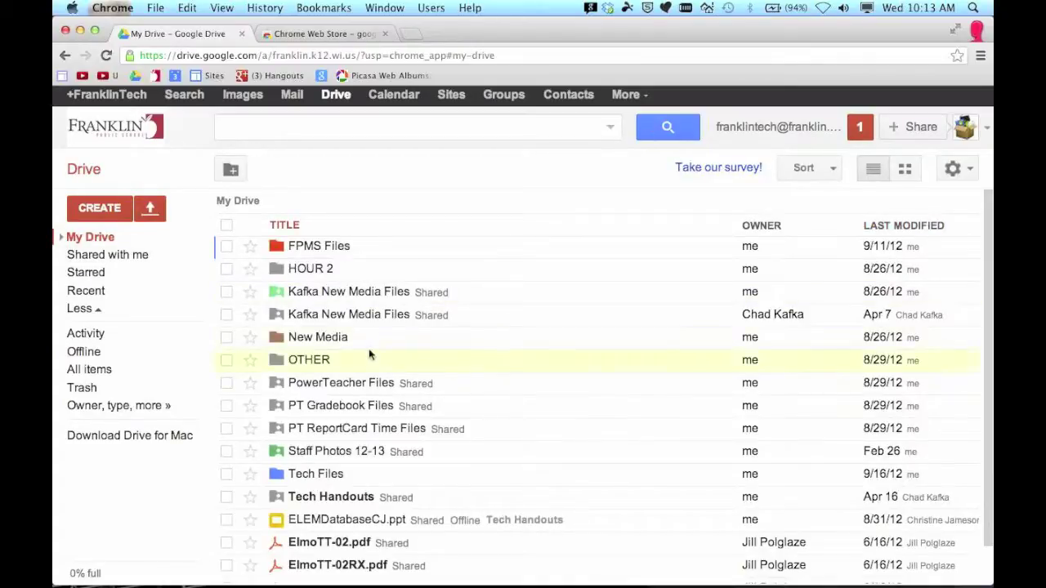
pyautogui.scroll(-2, 368, 348)
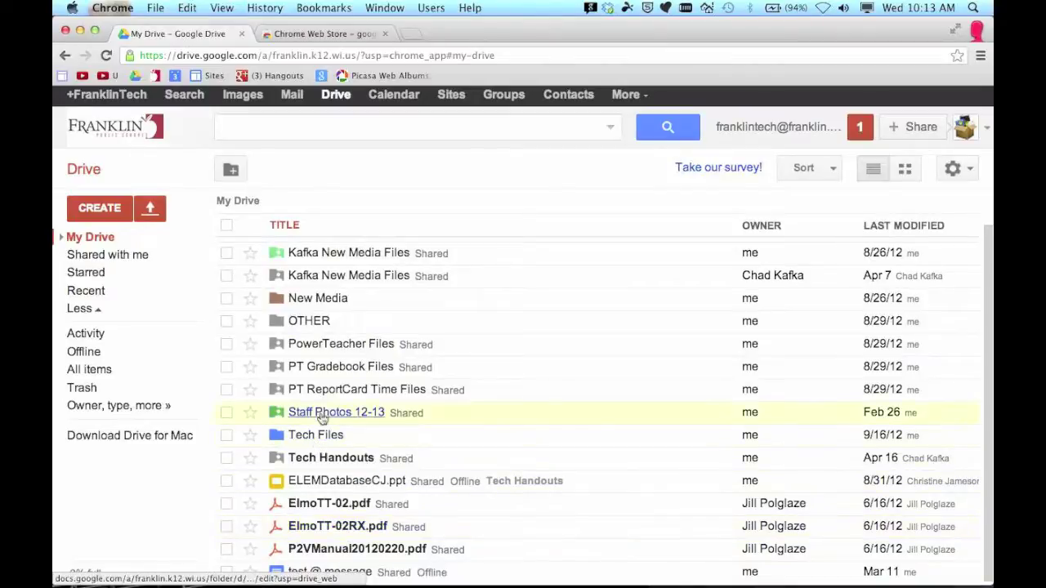
pyautogui.click(322, 347)
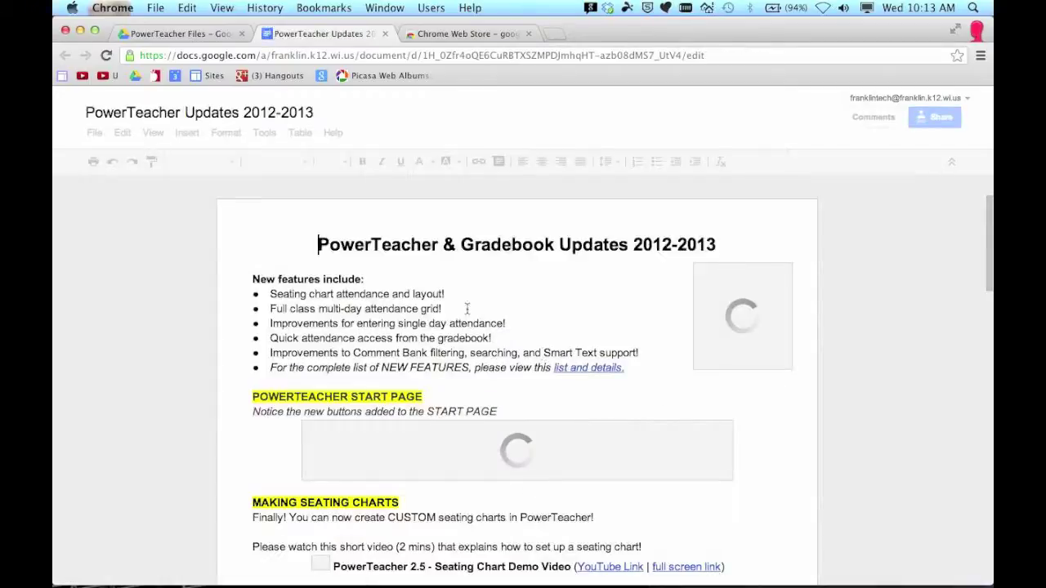
# Step: Type and delete test text in PowerTeacher Updates 2012-2013, then close the document
pyautogui.click(402, 281)
pyautogui.write('adfdf')
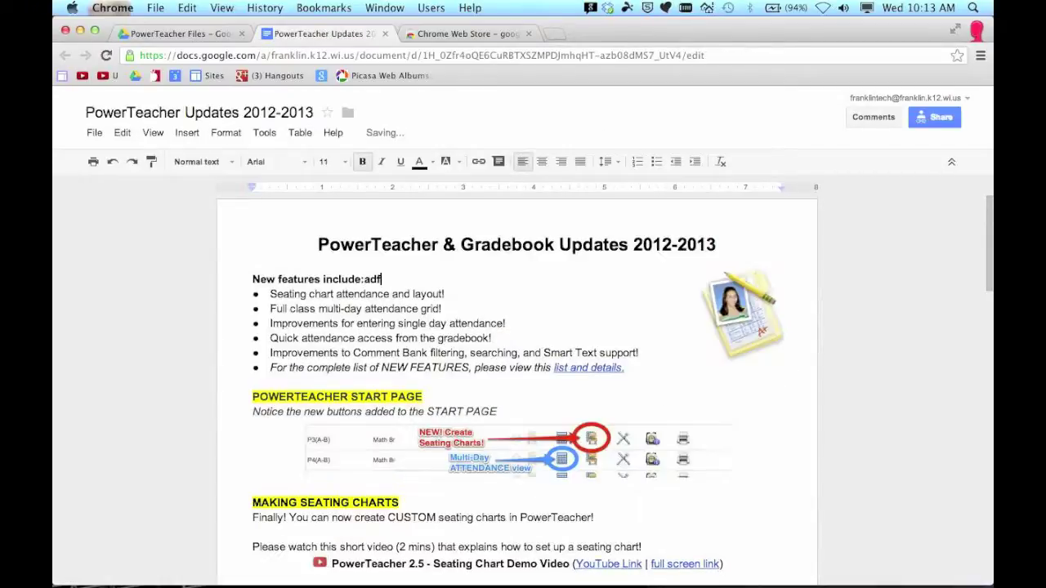
pyautogui.press('BackSpace')
pyautogui.press('BackSpace')
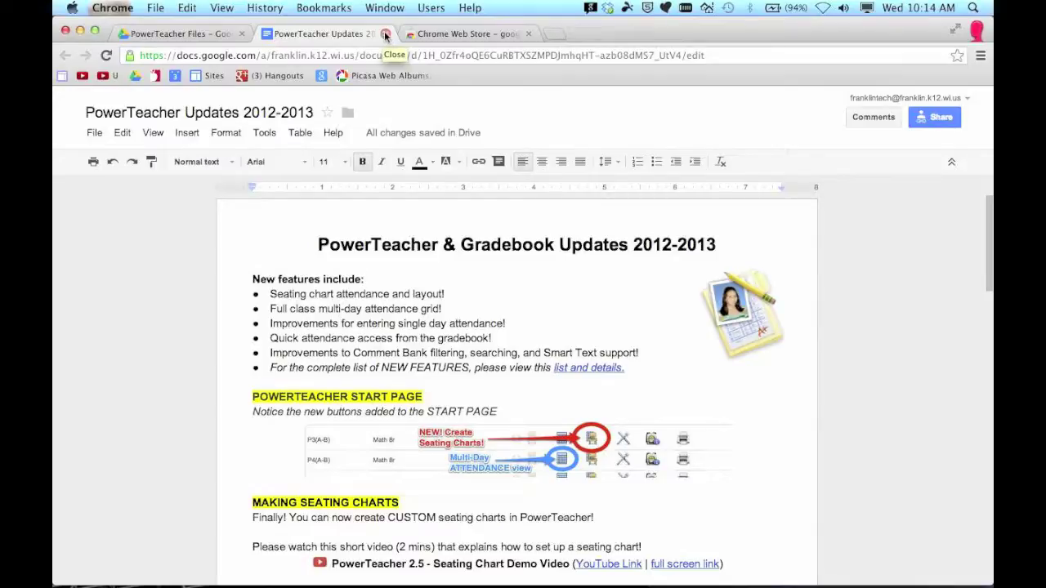
pyautogui.click(384, 34)
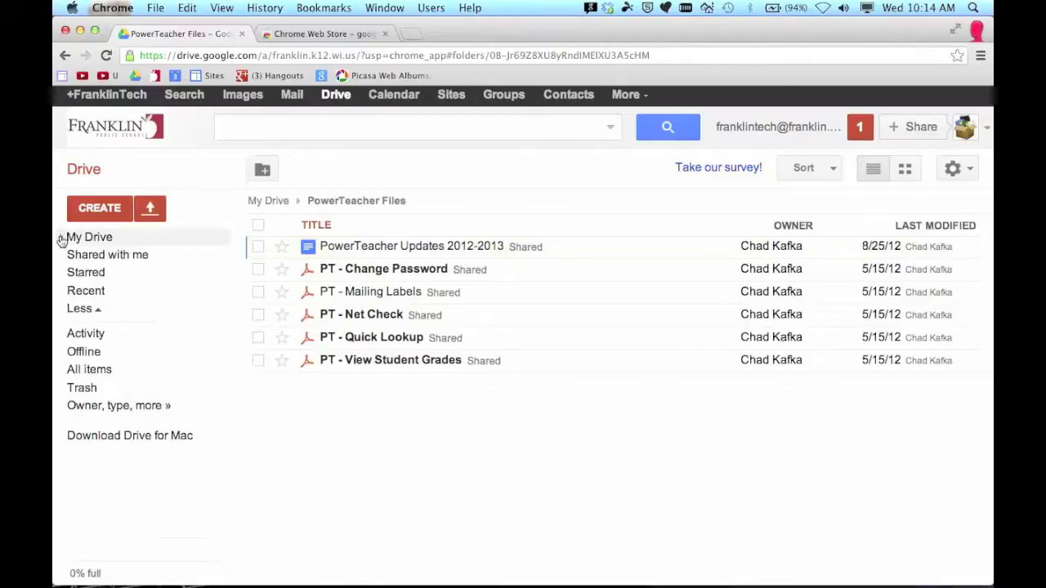
# Step: Show the Offline list of files available without a connection
pyautogui.click(109, 356)
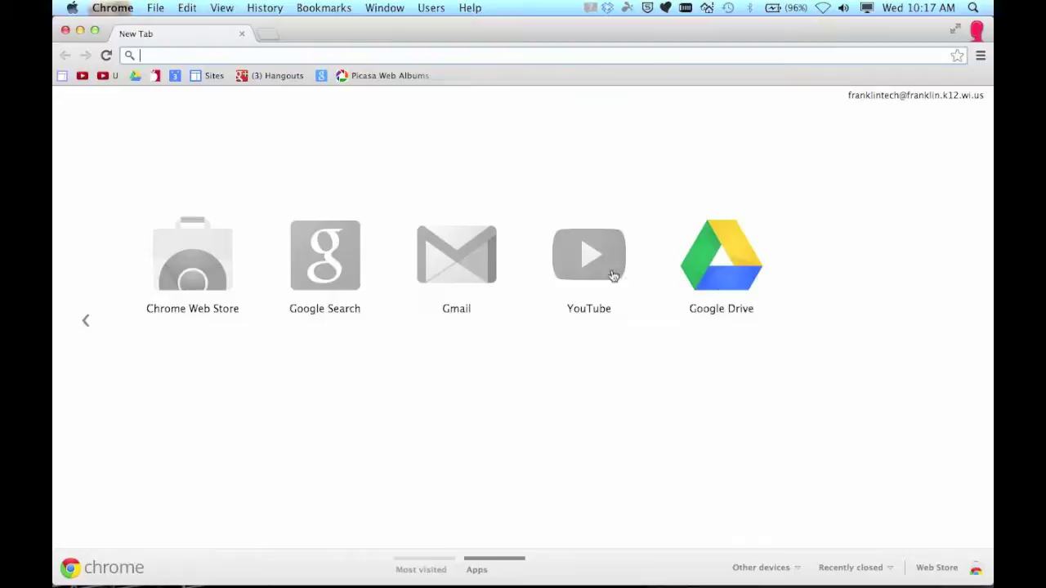
# Step: Reopen Drive while disconnected, read 'Carnegie - Edit Student Spreadsheet for Upload', then close it
pyautogui.click(736, 278)
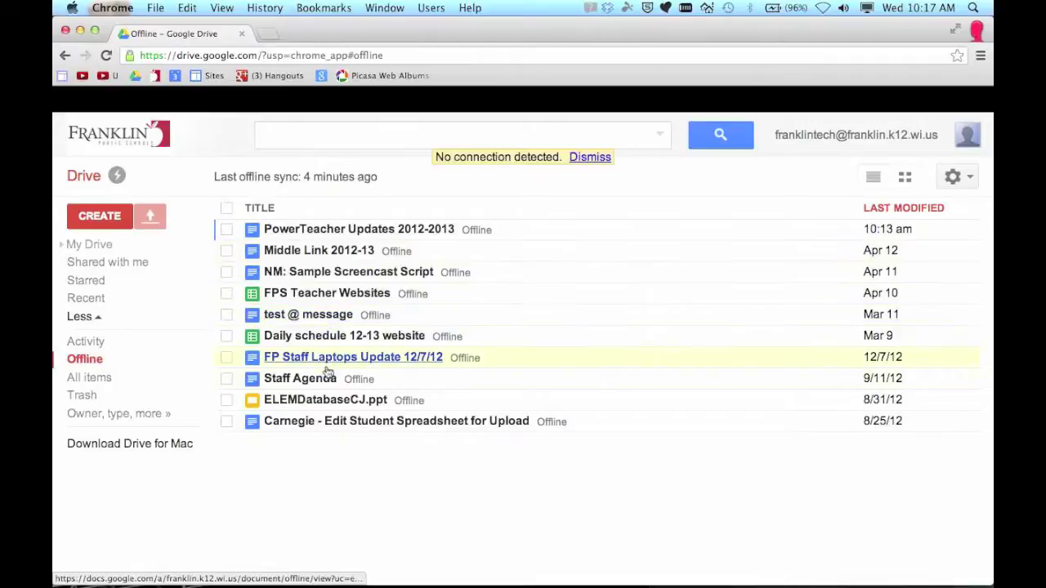
pyautogui.click(318, 428)
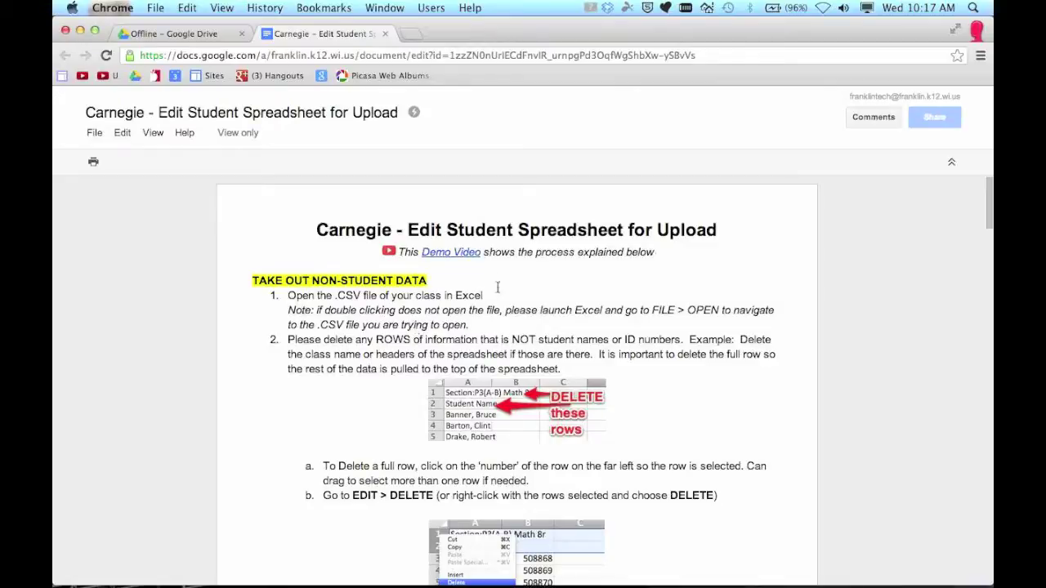
pyautogui.click(384, 34)
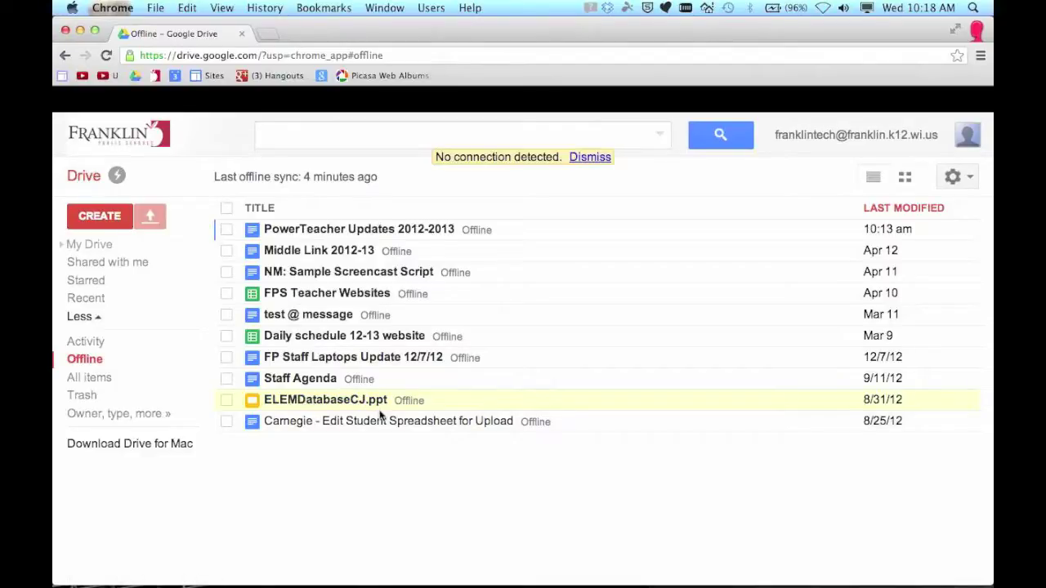
# Step: Check the CREATE options, then open 'NM: Sample Screencast Script' and zoom in
pyautogui.click(123, 217)
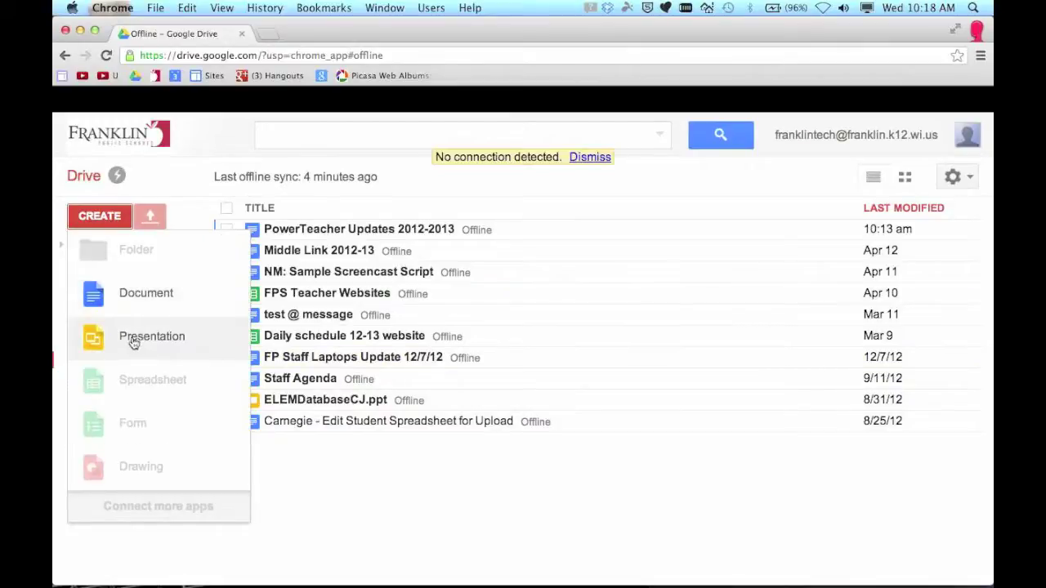
pyautogui.click(99, 216)
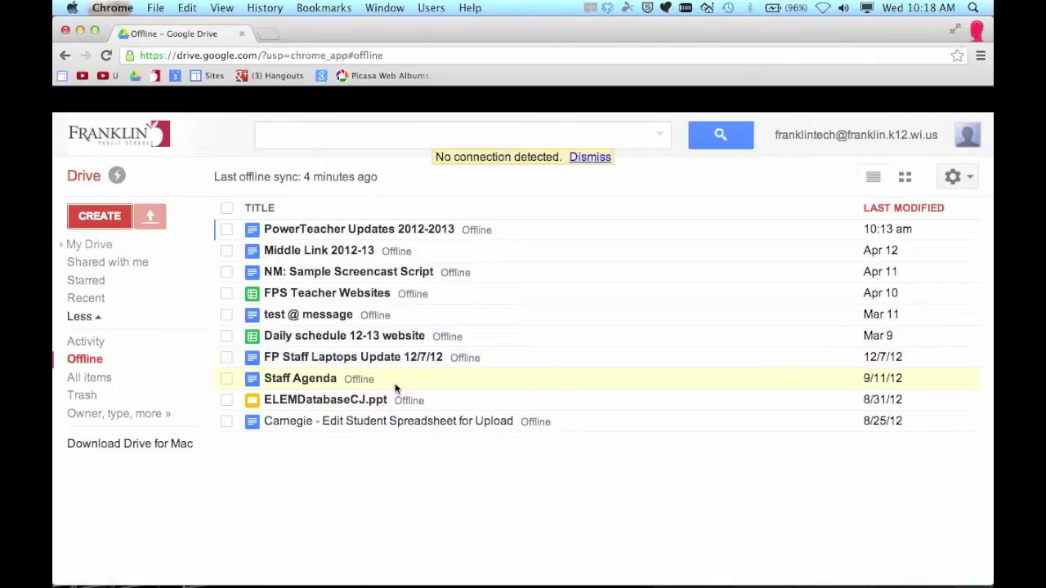
pyautogui.moveTo(118, 177)
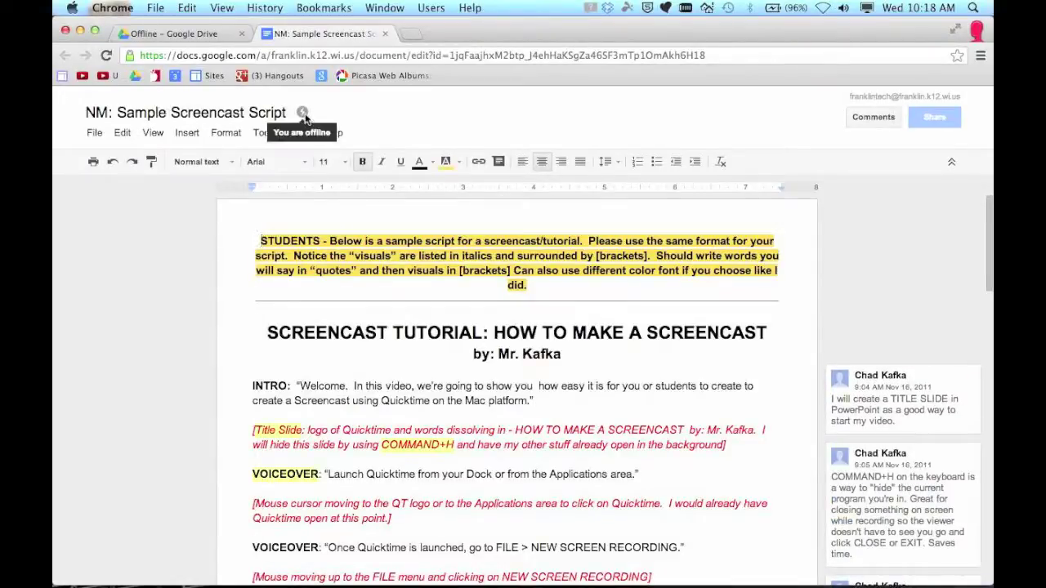
pyautogui.press('super+equal')
pyautogui.press('super+equal')
pyautogui.press('super+equal')
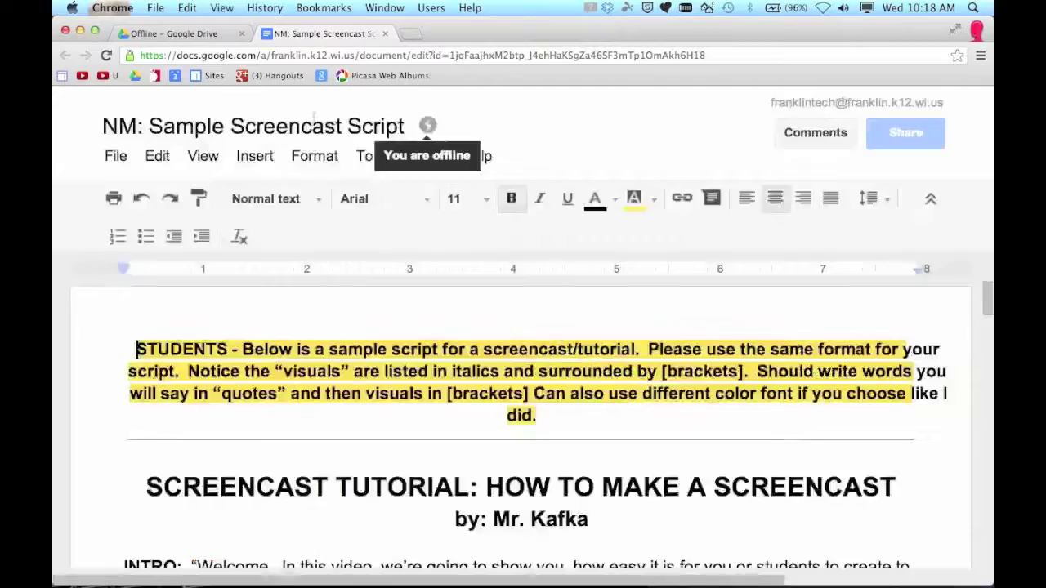